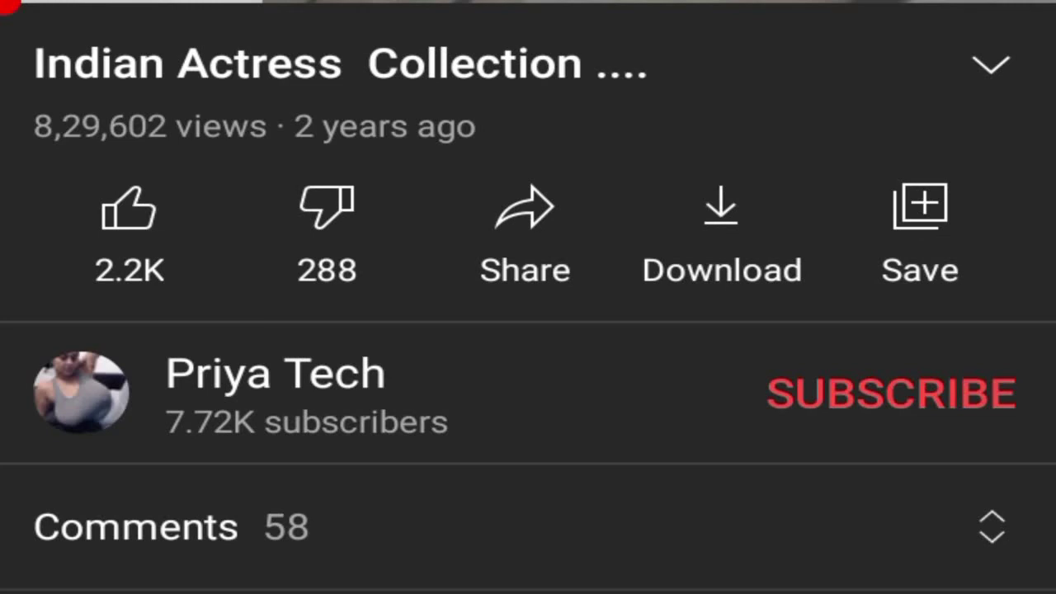
Like the Photoshop tutorial video and subscribe to its channel.
left_click(129, 233)
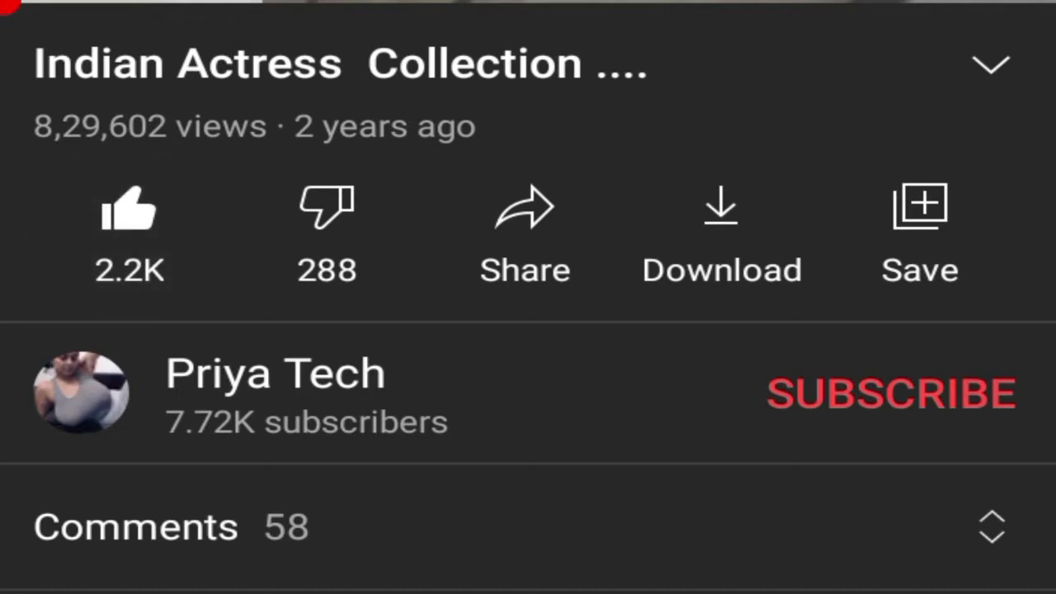
left_click(890, 393)
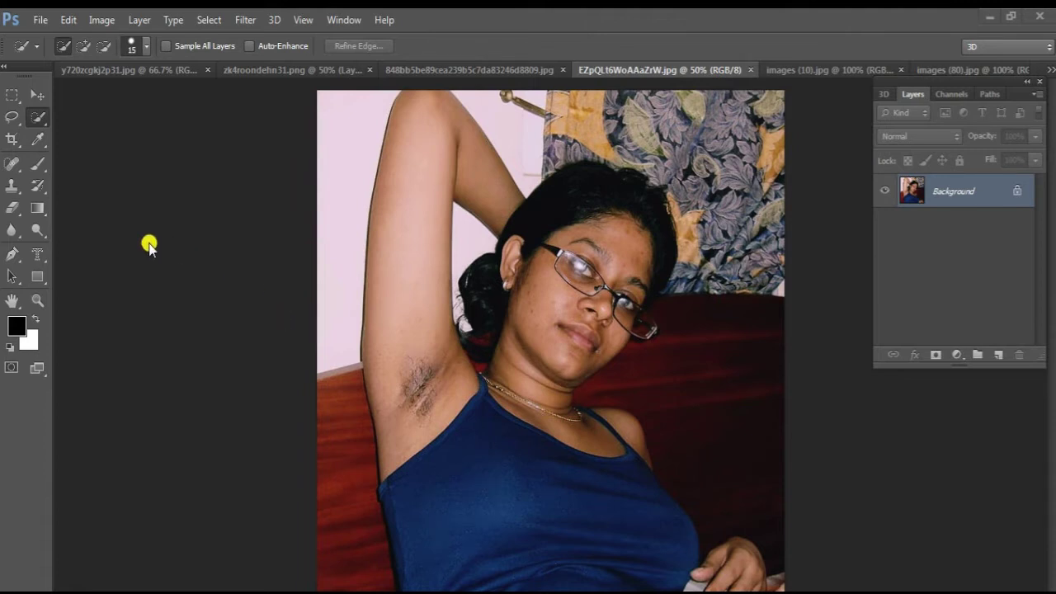
Select the background (pink wall, curtain, red sofa) using the Quick Selection tool.
right_click(39, 117)
left_click(86, 117)
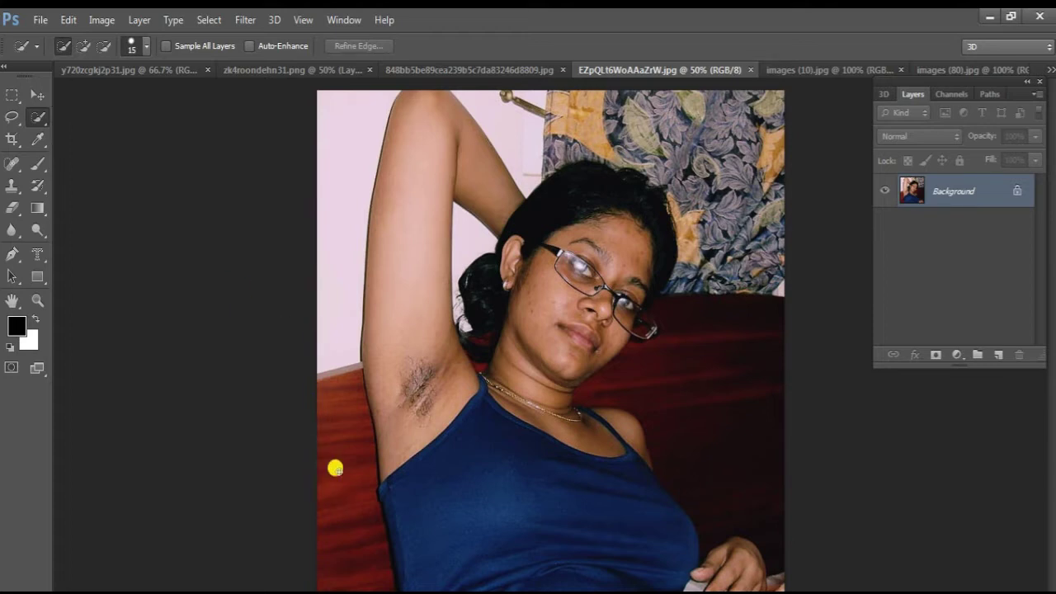
left_click_drag(344, 512, 347, 528)
mouse_move(331, 248)
left_mouse_down()
mouse_move(536, 159)
mouse_move(471, 236)
mouse_move(662, 169)
mouse_move(591, 108)
mouse_move(687, 124)
mouse_move(733, 250)
mouse_move(763, 110)
mouse_move(742, 278)
mouse_move(672, 283)
left_mouse_up()
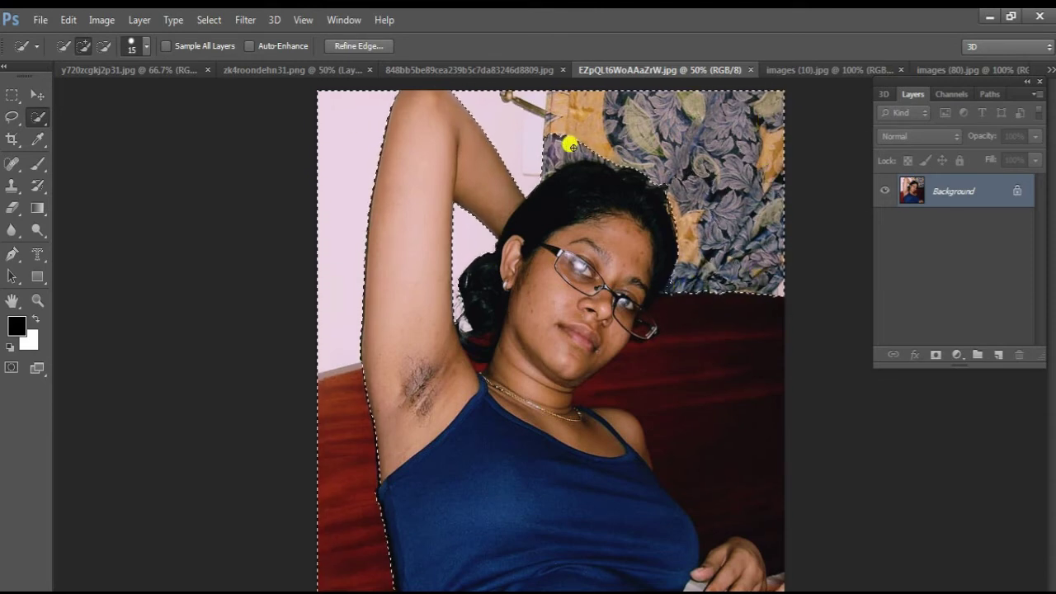
left_click_drag(728, 408, 739, 462)
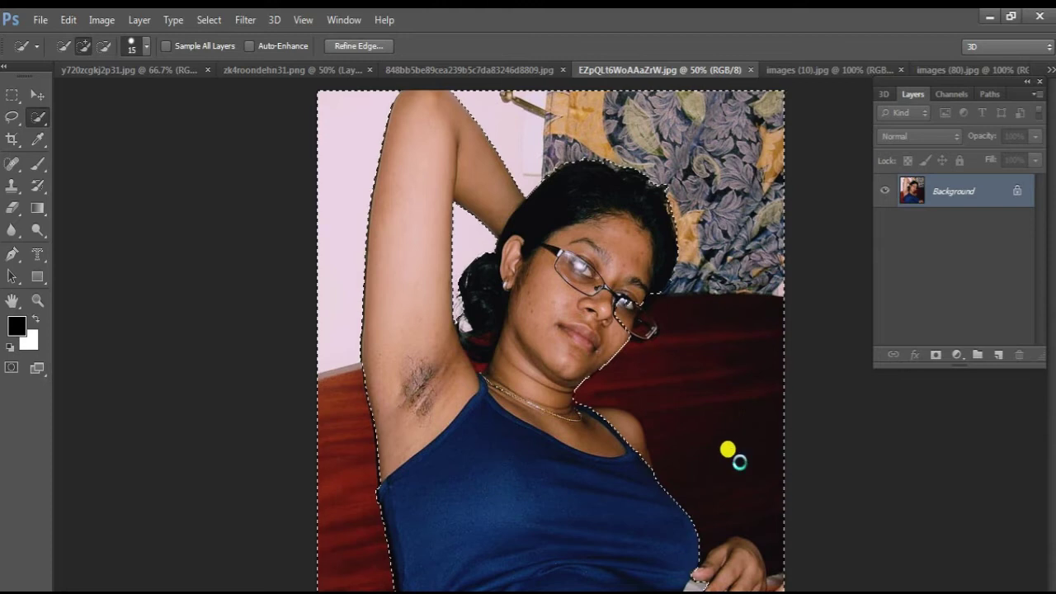
Subtract the glasses and hand from the selection, then invert it to select the woman.
left_click(104, 46)
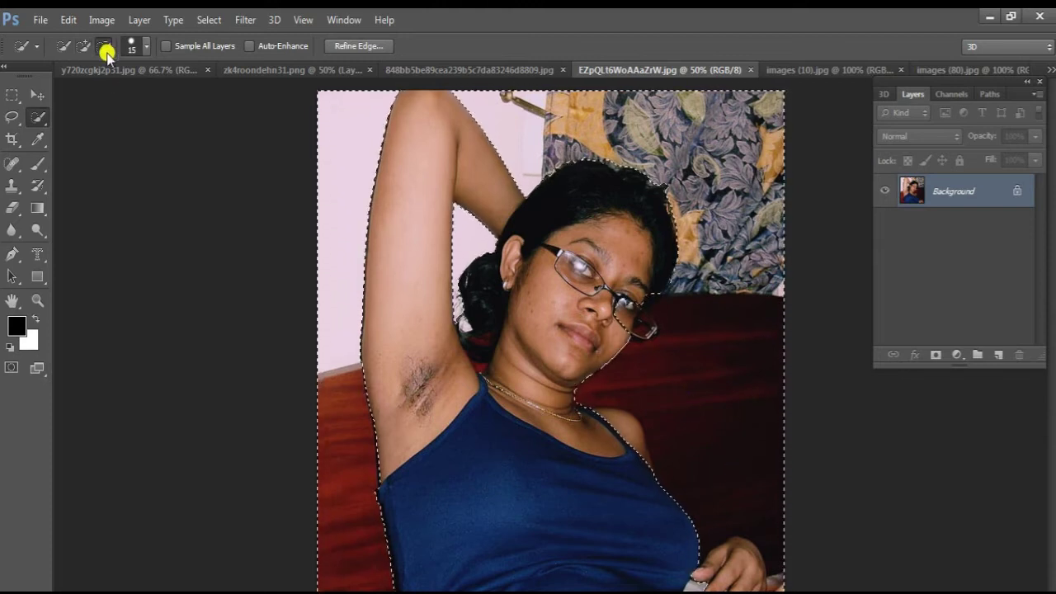
left_click_drag(610, 305, 636, 316)
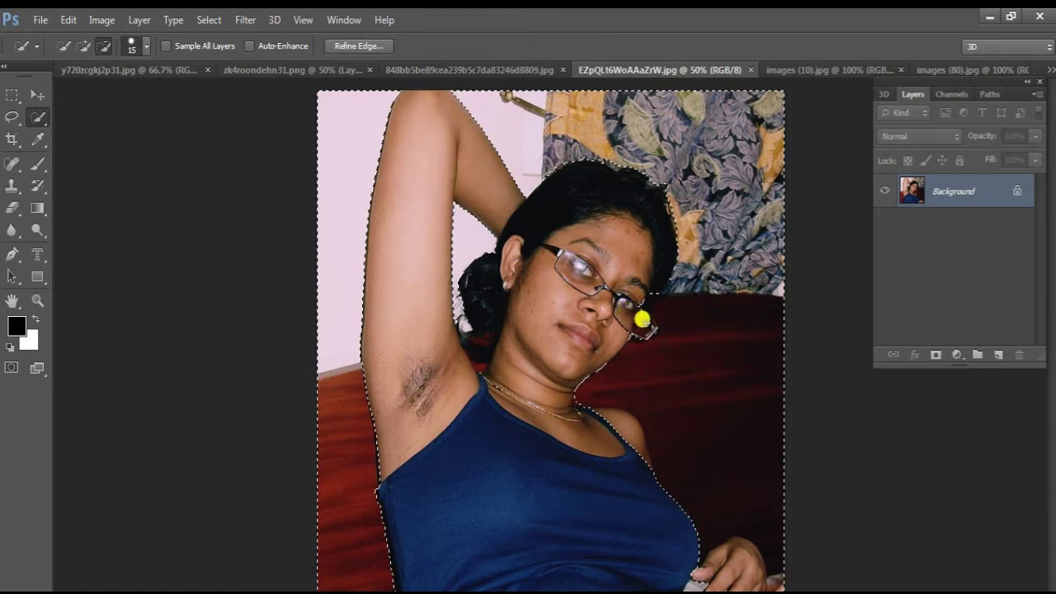
left_click_drag(652, 330, 660, 334)
left_click_drag(718, 570, 731, 558)
left_click(83, 46)
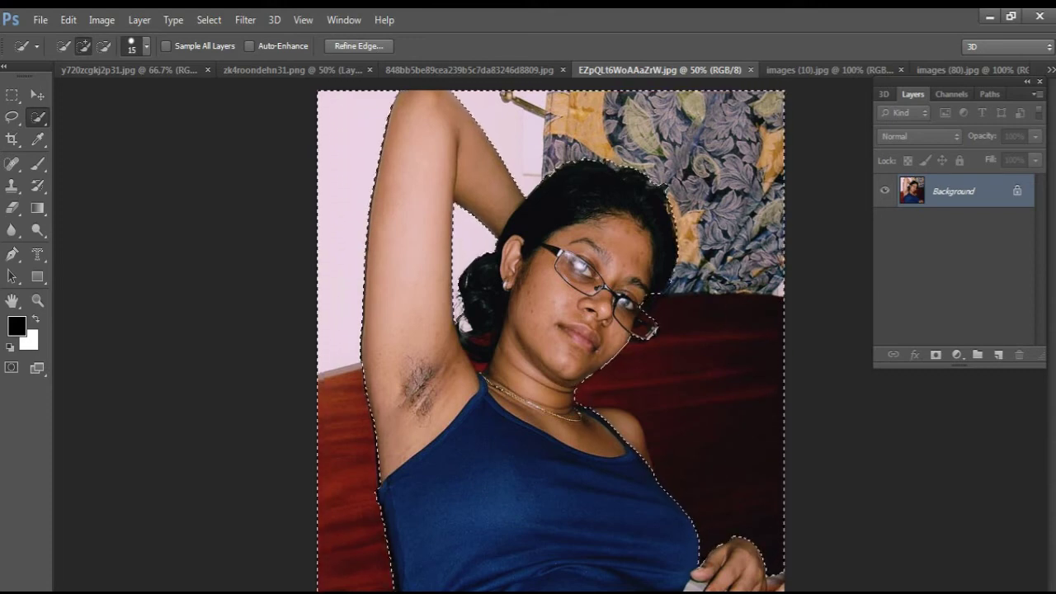
key("ctrl+shift+i")
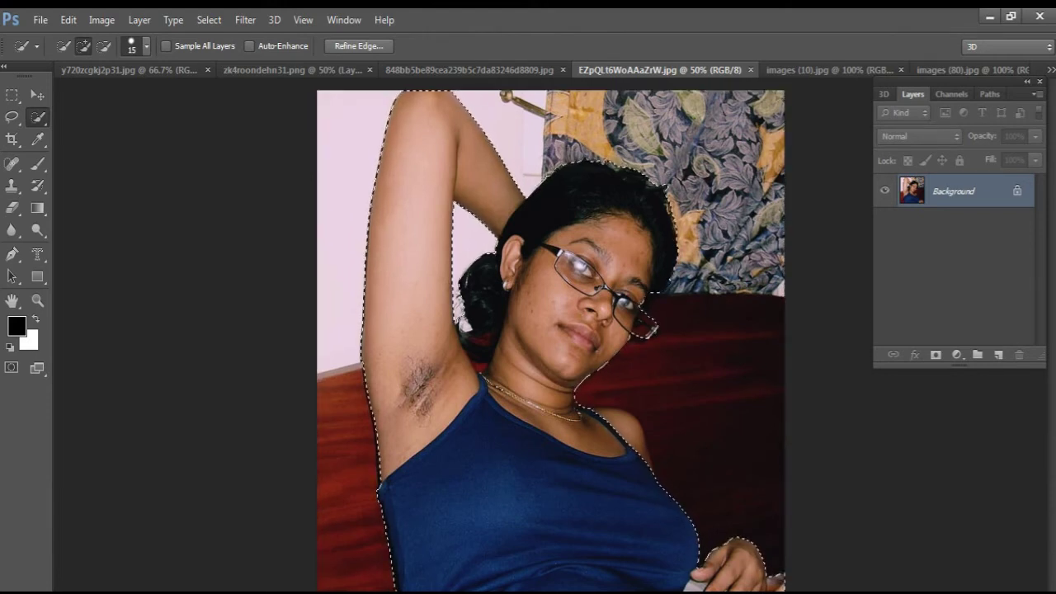
Copy the woman to Layer 1, hide the Background, and scale her to 58.49% × 70.33% at lower left.
key("ctrl+j")
left_click(884, 223)
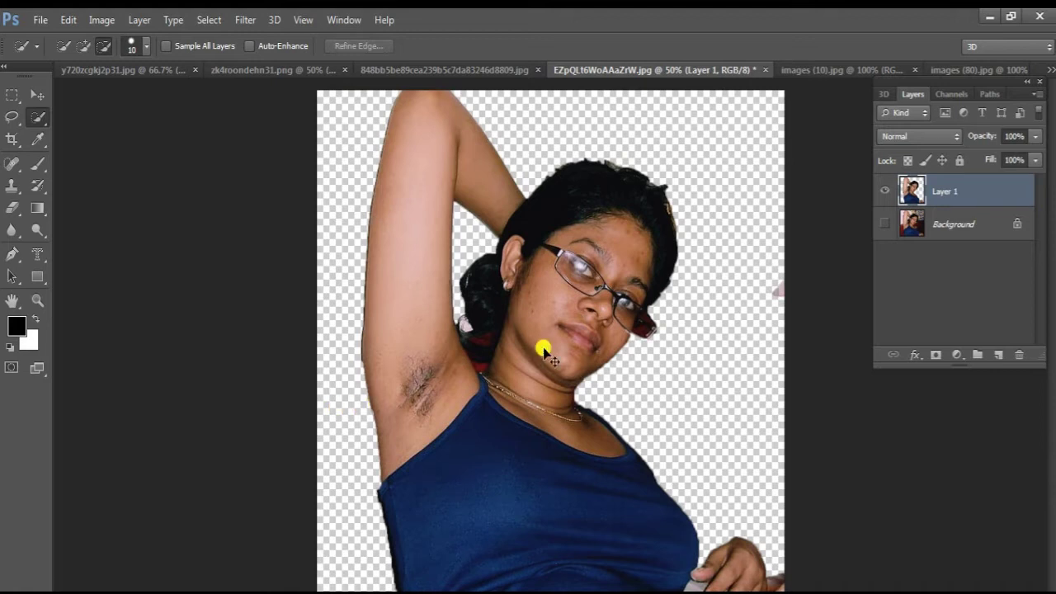
key("ctrl+t")
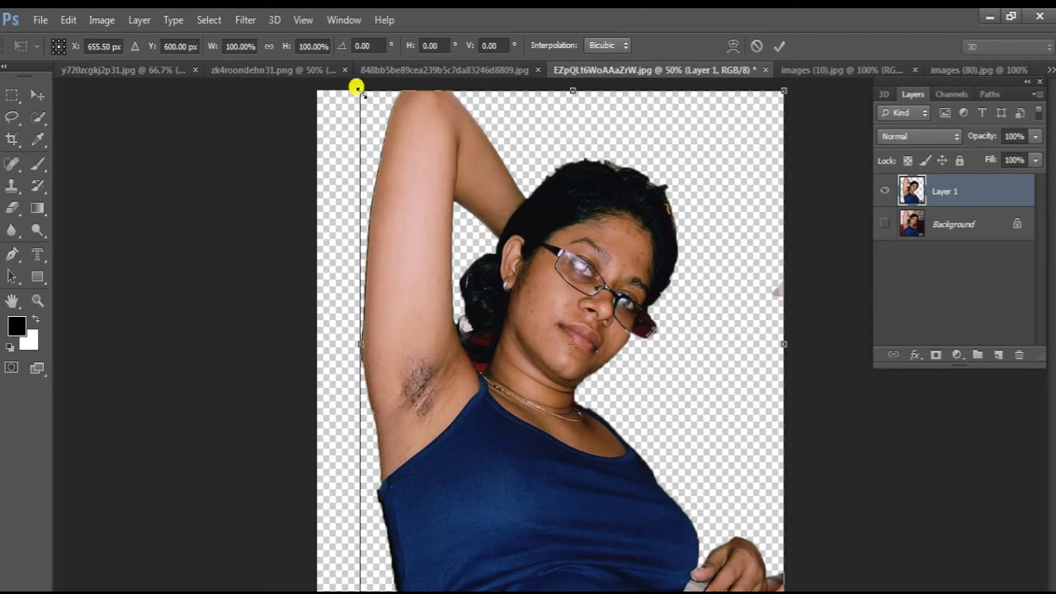
left_click_drag(780, 85, 564, 350)
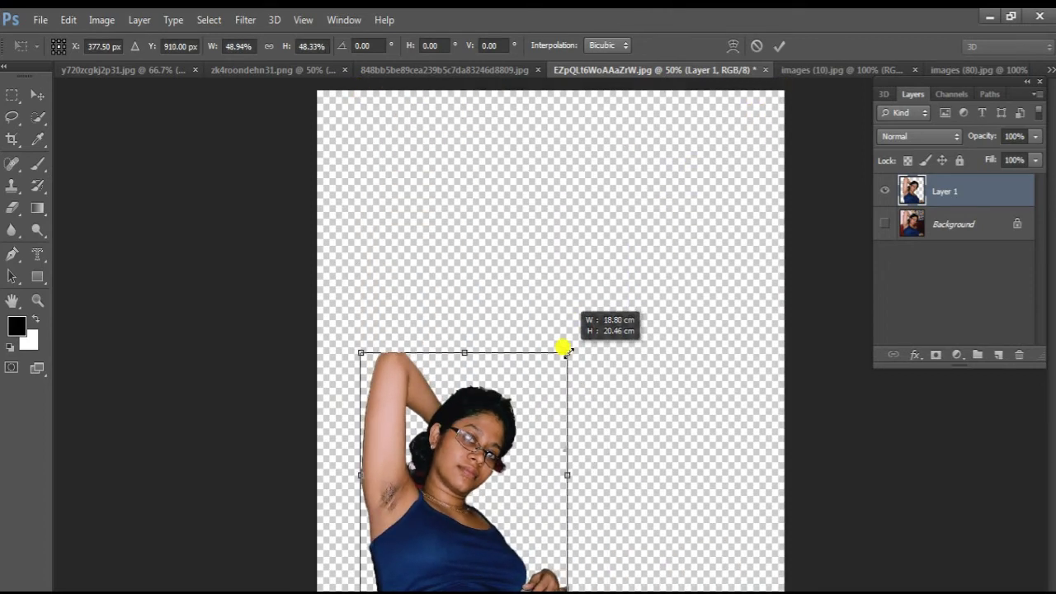
left_click_drag(479, 444, 435, 443)
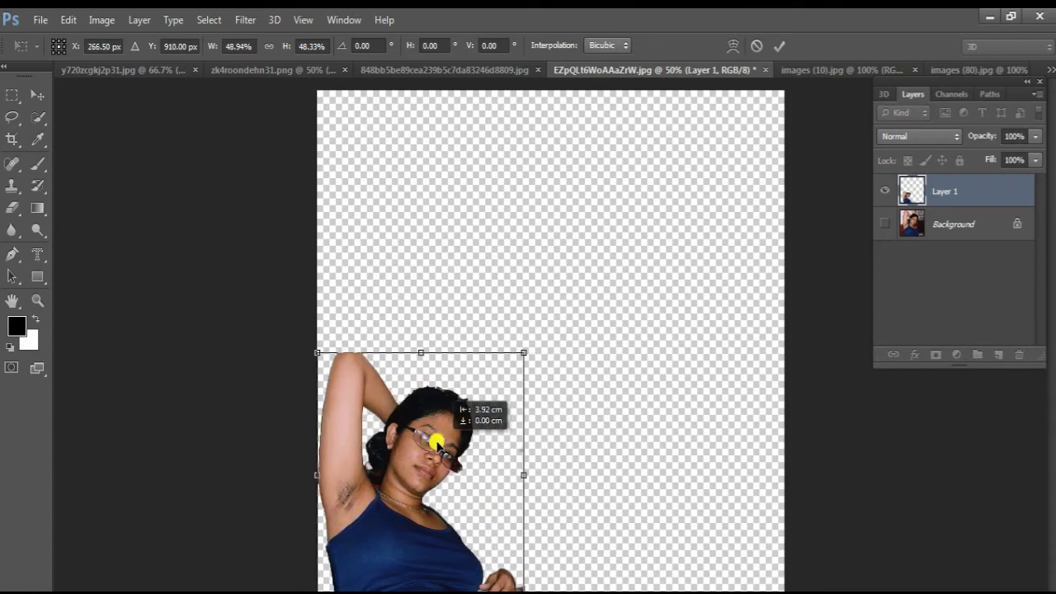
mouse_move(524, 352)
left_mouse_down()
mouse_move(549, 330)
mouse_move(569, 294)
mouse_move(547, 304)
mouse_move(552, 294)
mouse_move(598, 238)
left_mouse_up()
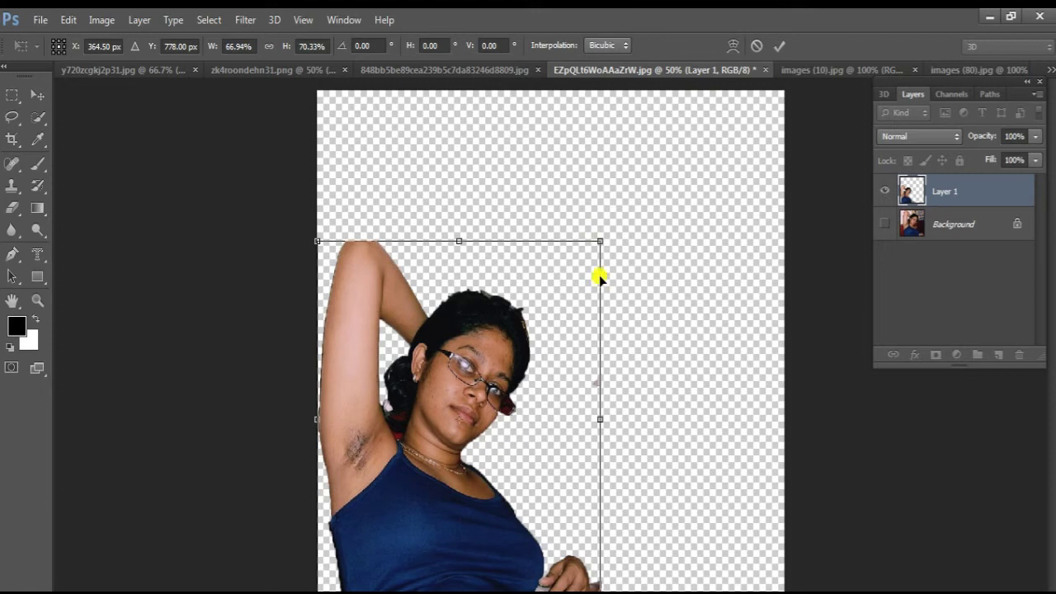
left_click_drag(600, 417, 563, 416)
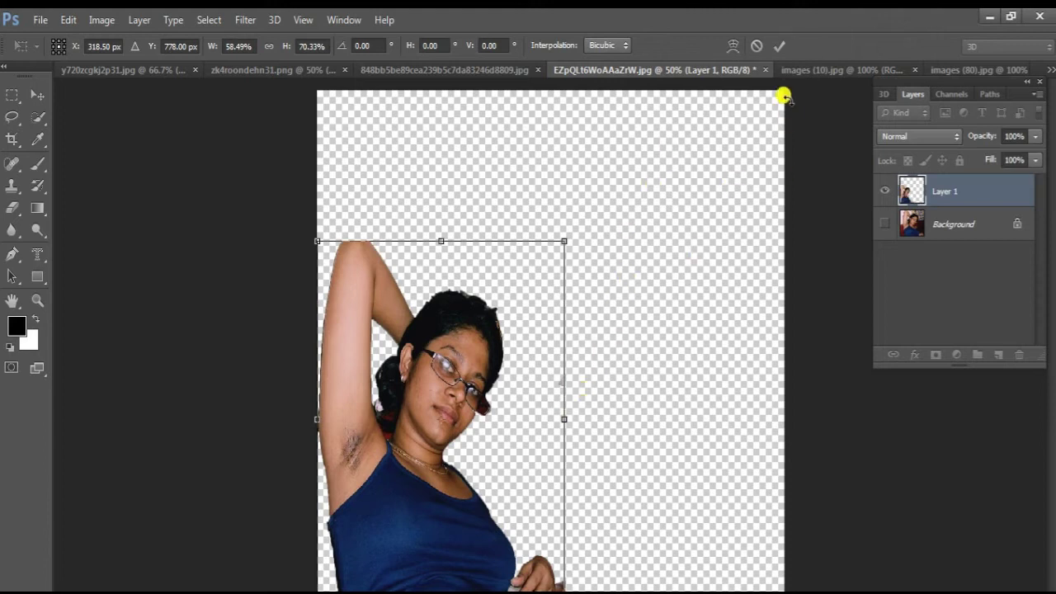
left_click(779, 46)
key("w")
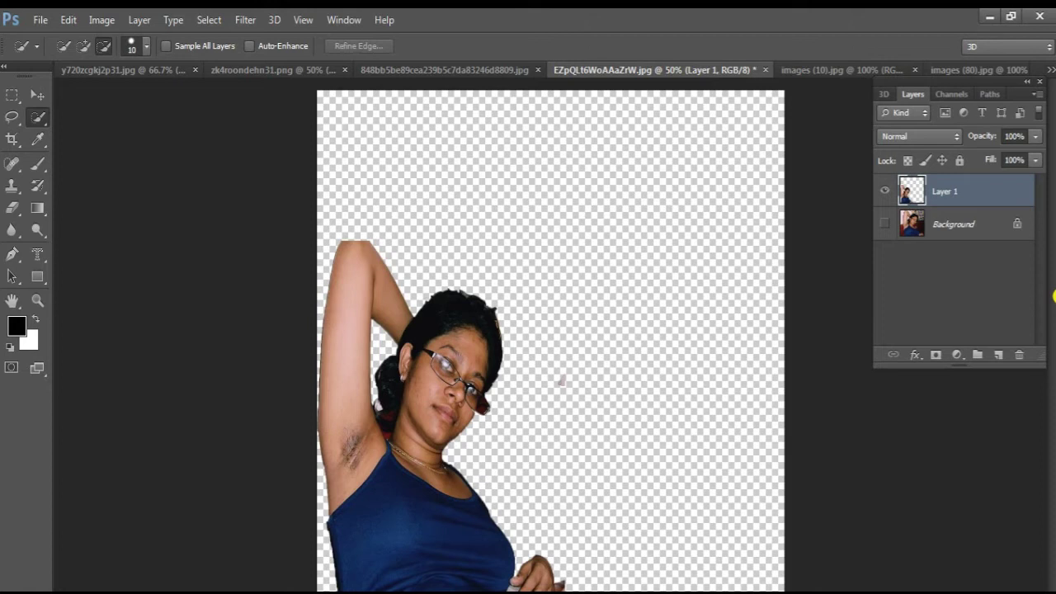
Duplicate Layer 1, flip the copy horizontally, and place it on the right side, slightly narrowed.
key("ctrl+j")
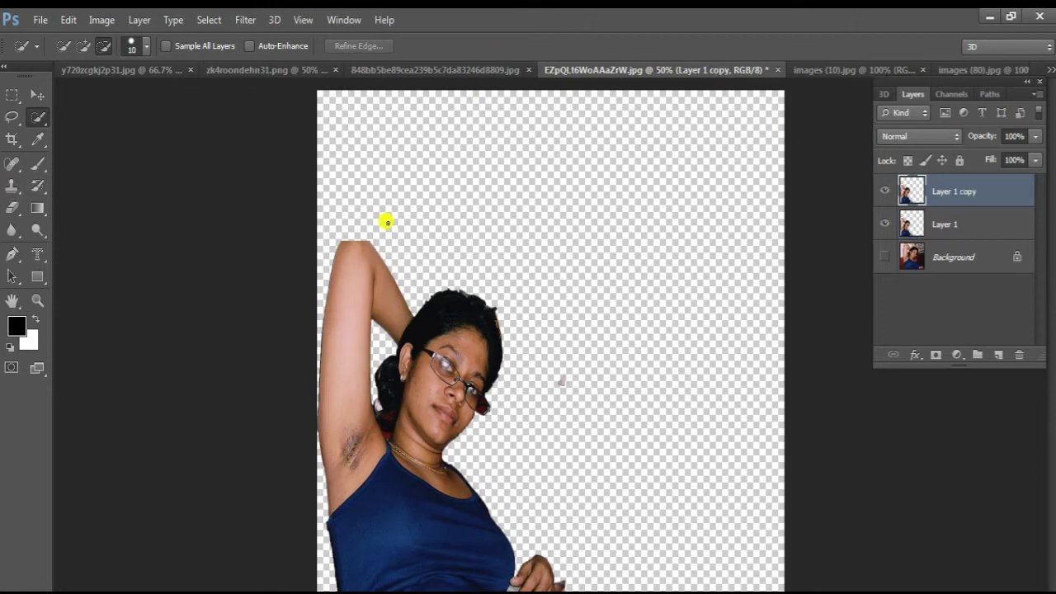
left_click(58, 21)
mouse_move(121, 334)
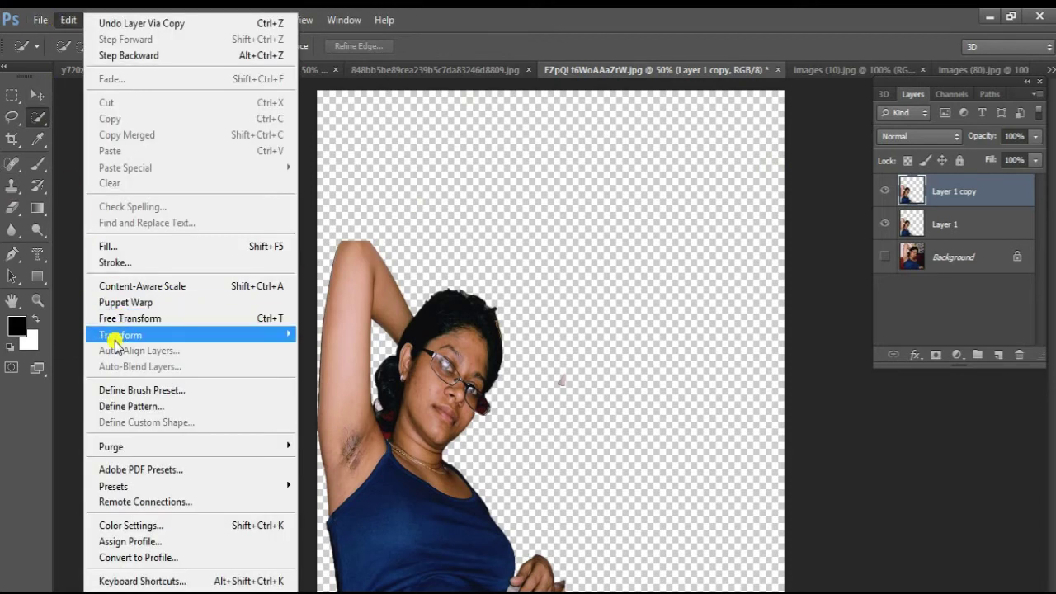
left_click(132, 319)
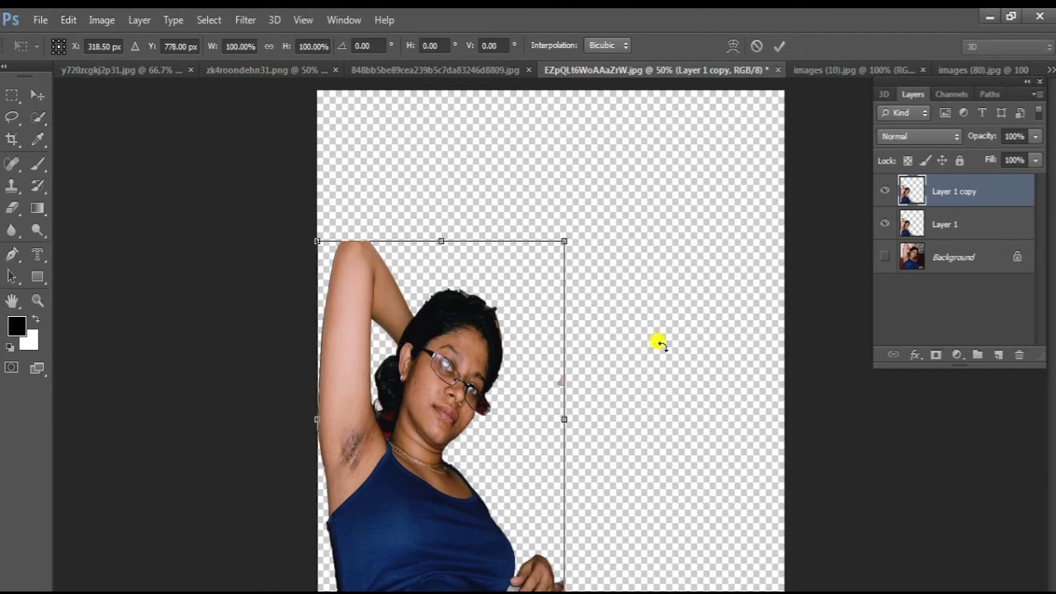
right_click(456, 394)
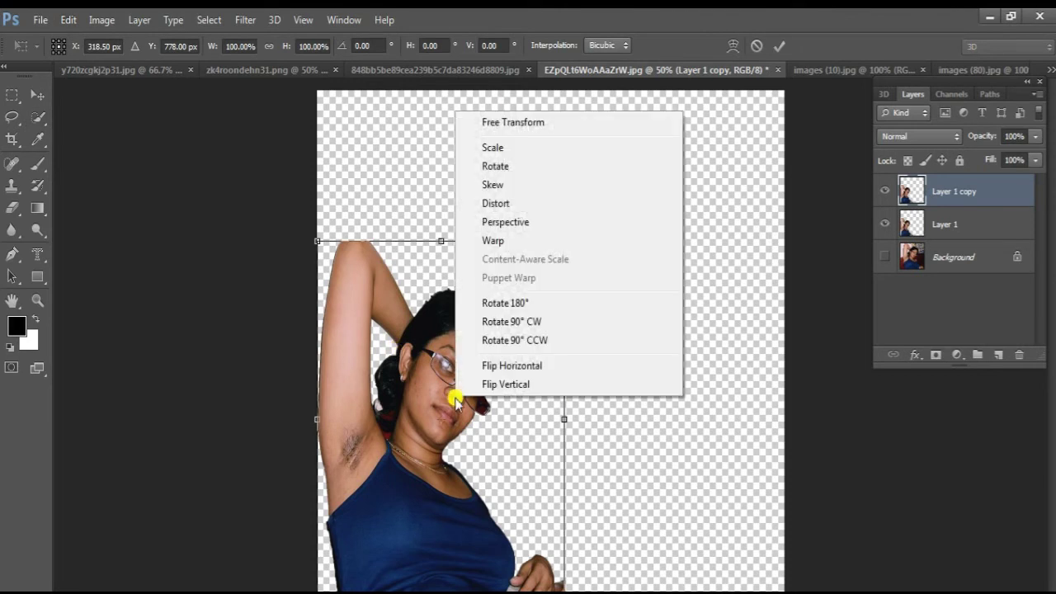
left_click(504, 368)
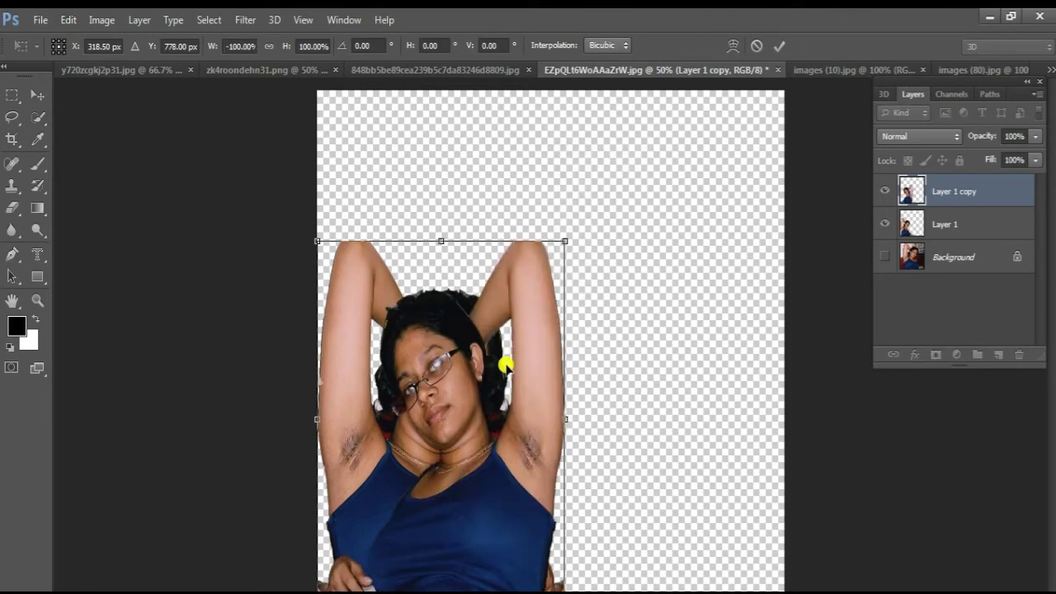
left_click_drag(462, 423, 679, 423)
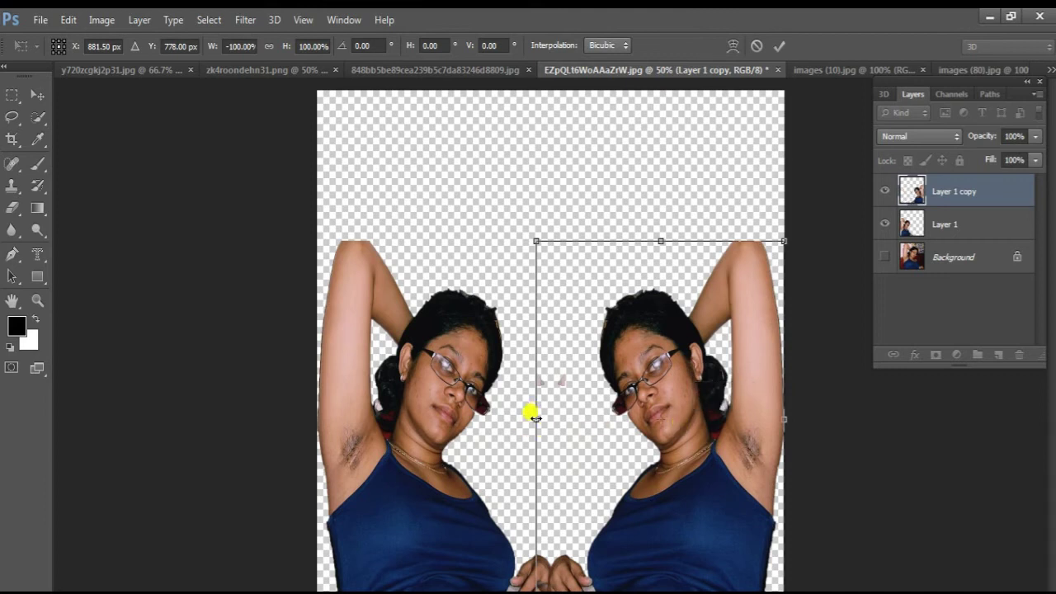
mouse_move(536, 418)
left_mouse_down()
mouse_move(554, 416)
mouse_move(544, 417)
left_mouse_up()
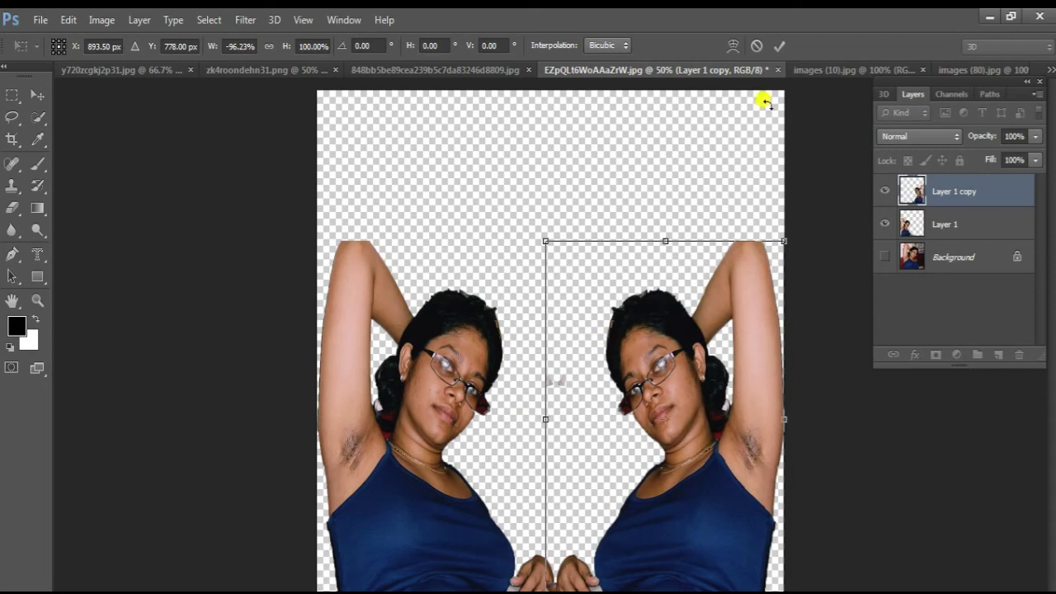
left_click(778, 46)
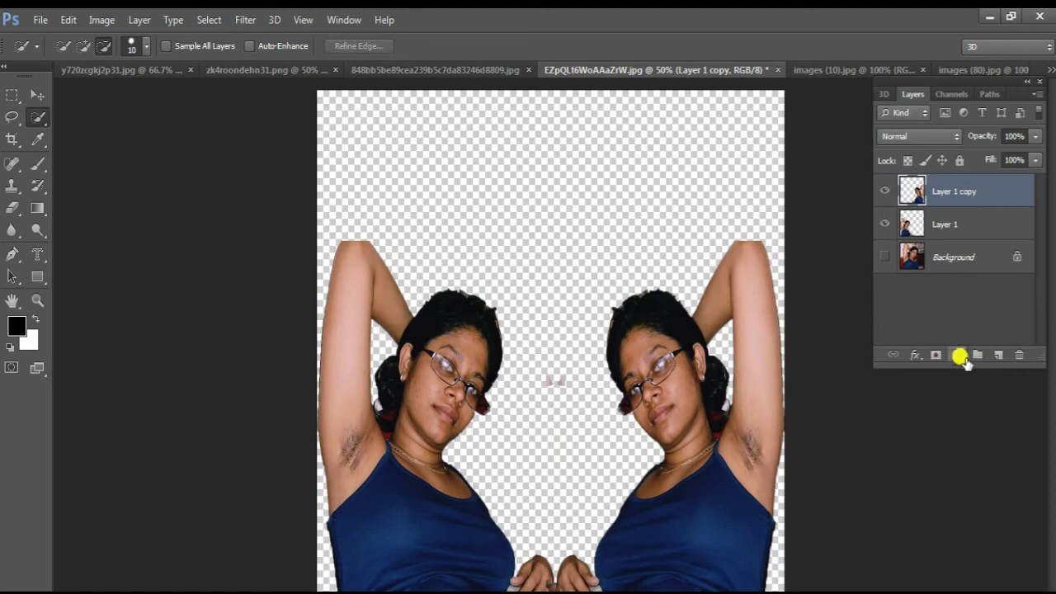
Add a Solid Color fill layer in bright green #08ec33.
left_click(956, 357)
left_click(868, 256)
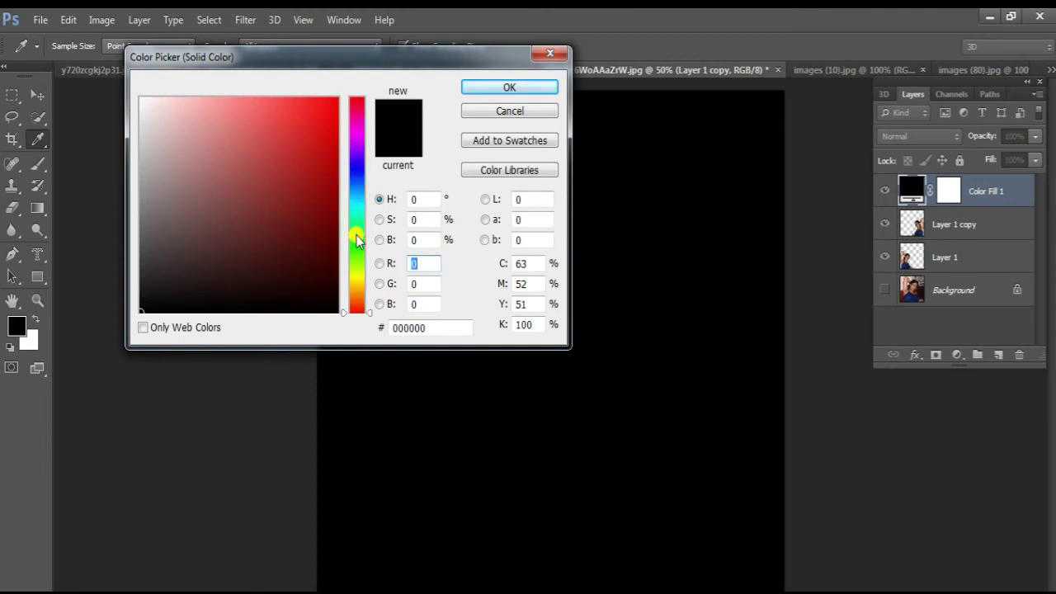
left_click(357, 238)
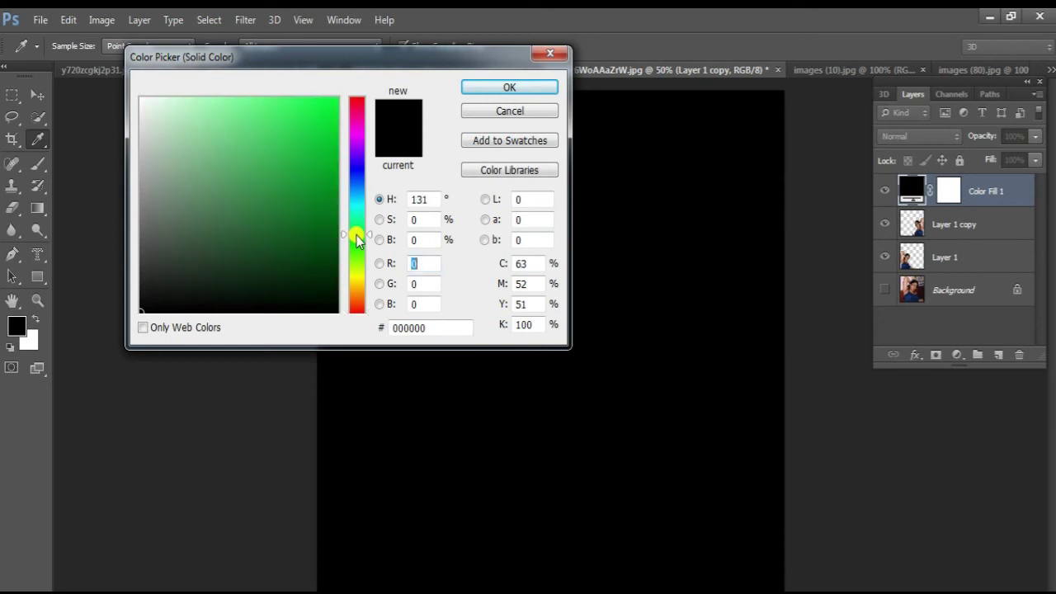
left_click(330, 113)
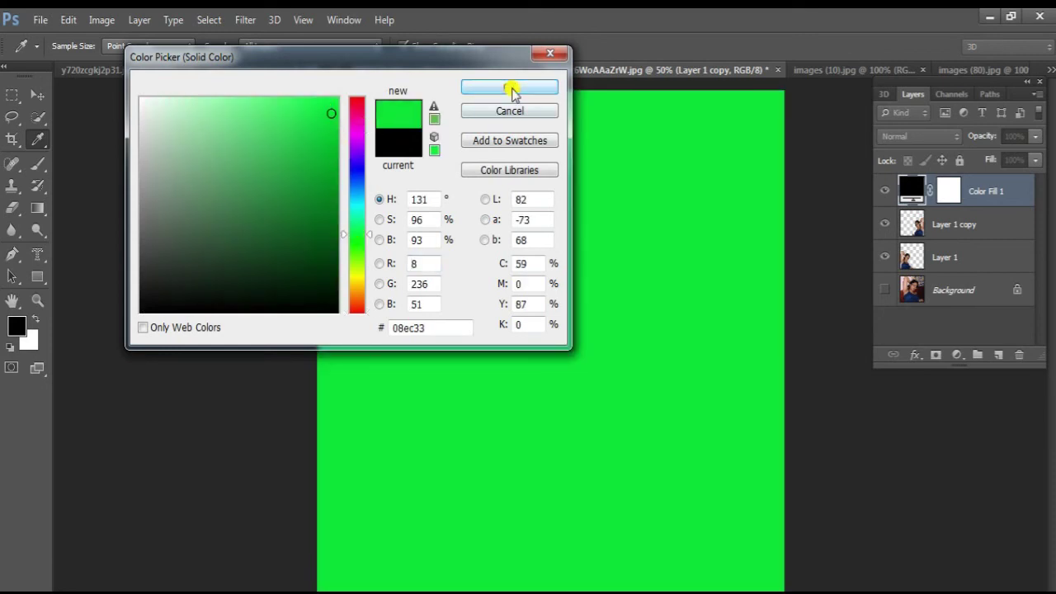
left_click(511, 89)
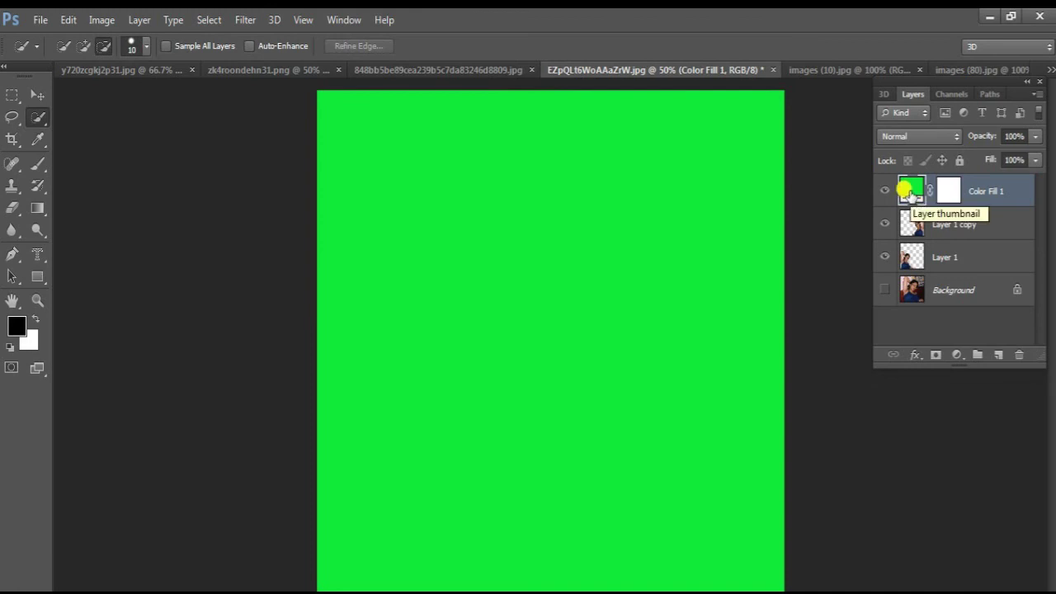
Move Color Fill 1 below both person layers in the Layers panel.
left_click_drag(909, 192, 912, 275)
left_click_drag(907, 189, 928, 286)
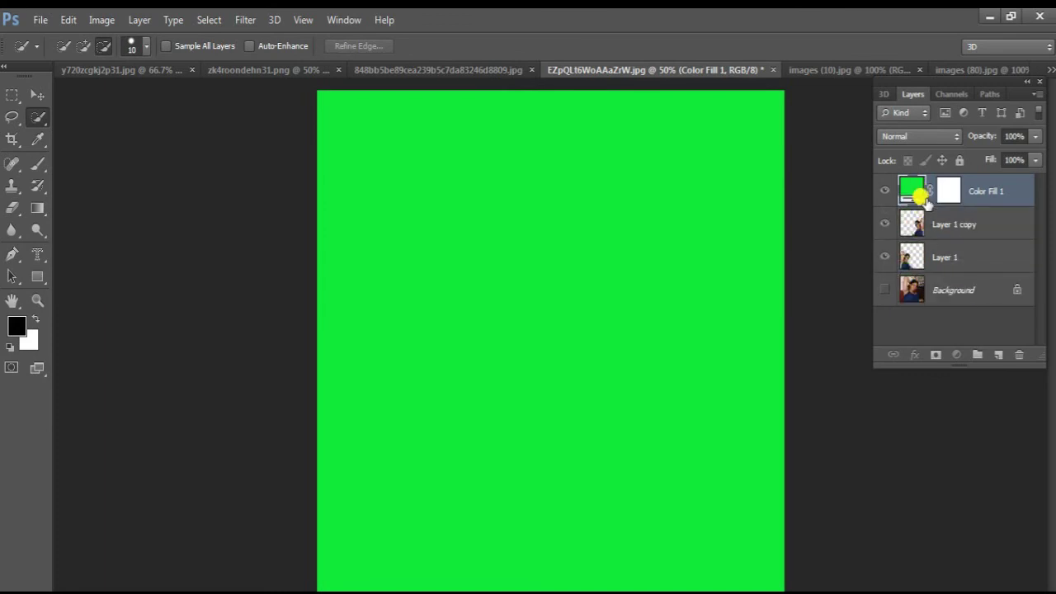
left_click_drag(904, 186, 914, 266)
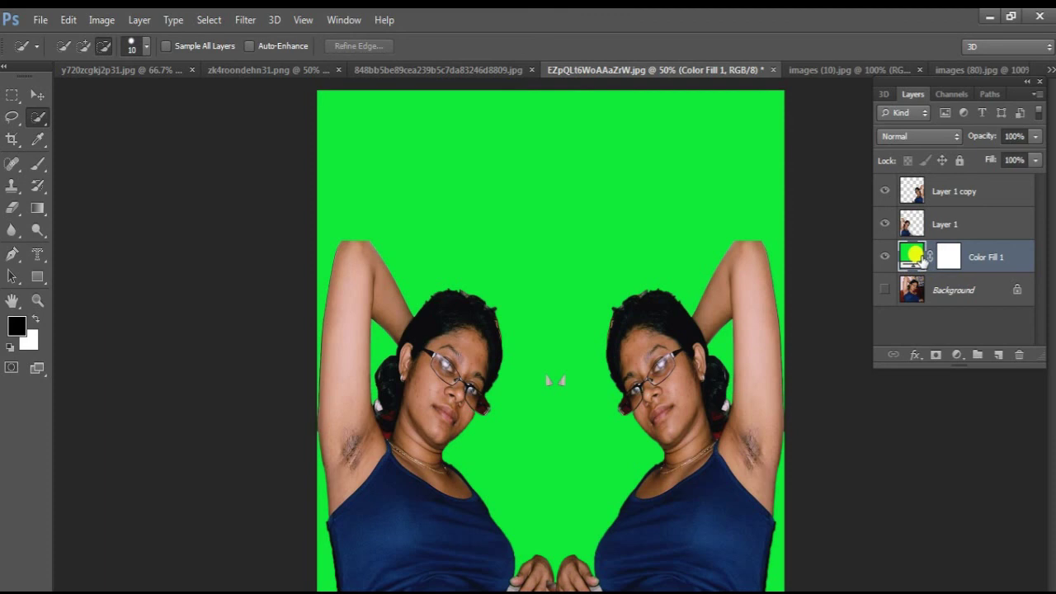